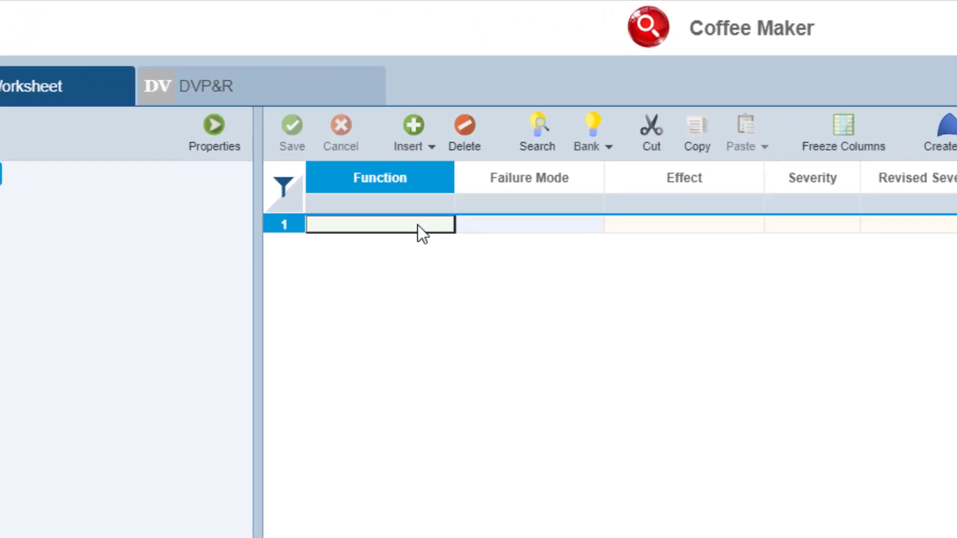
- Enter the function 'Hot water is dripped over the coffee grounds' and failure mode 'The arm is not positioned over the coffee grounds' in row 1
type("Hot")
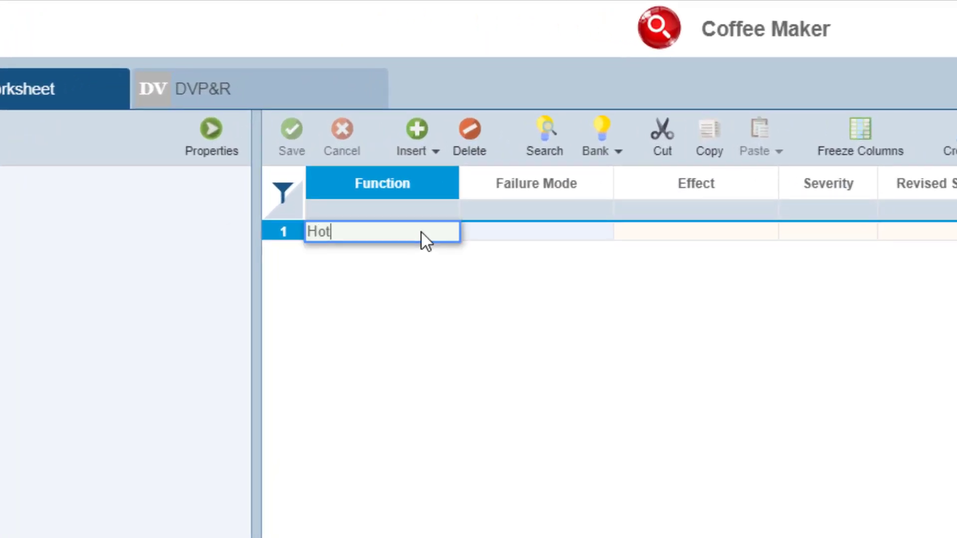
type(" water is dripped over the coffee g")
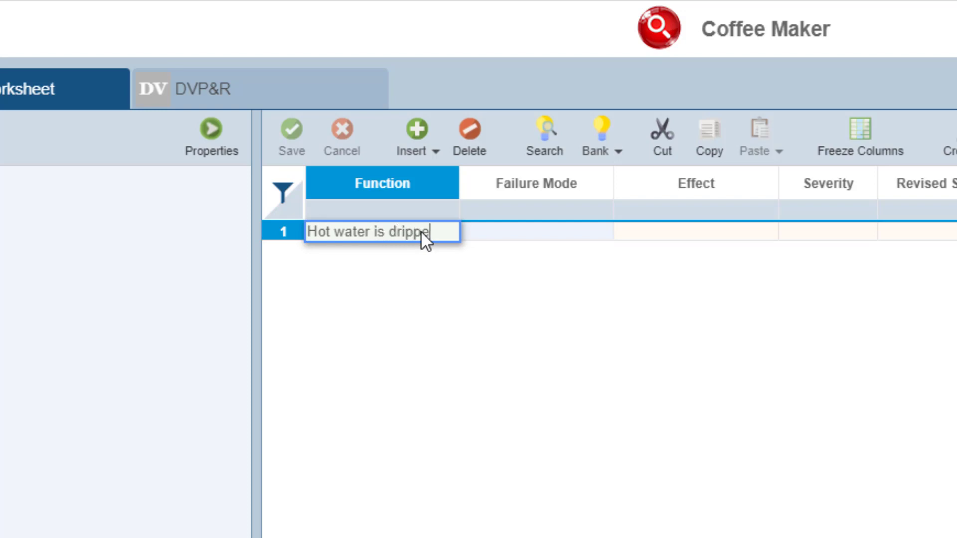
type("rounds")
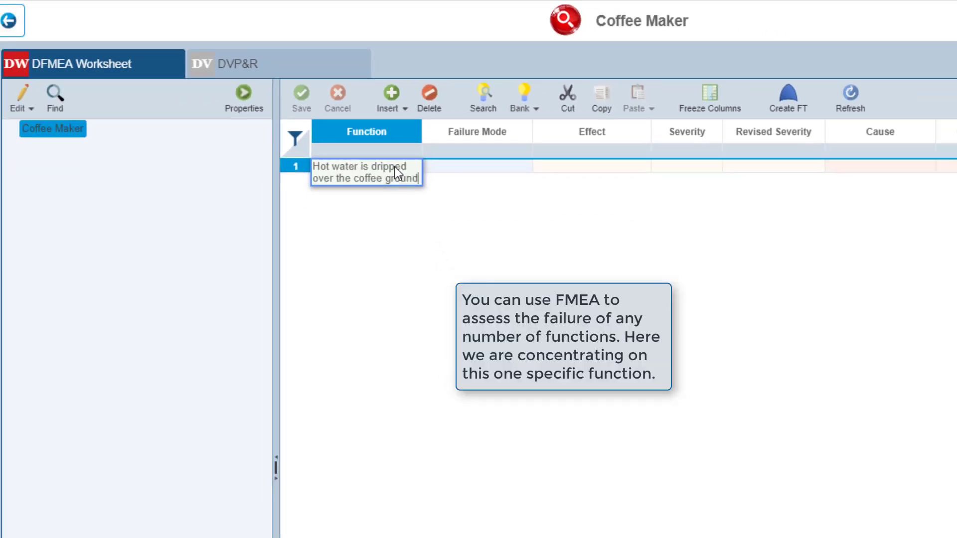
left_click(510, 231)
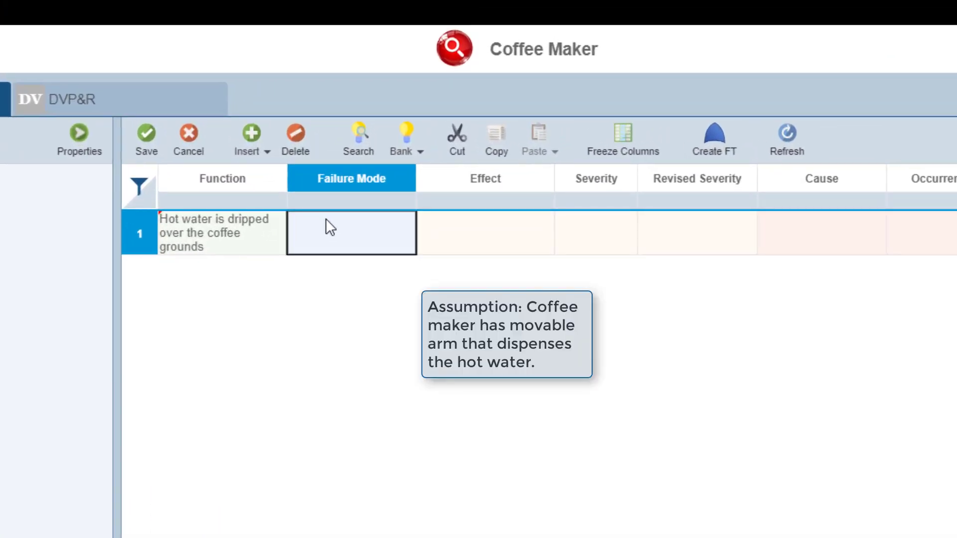
type("The arm is ")
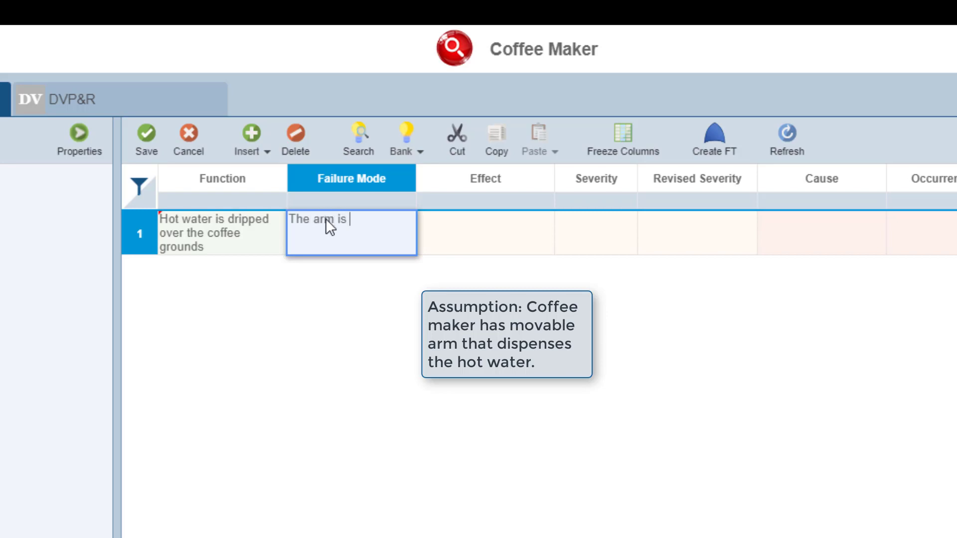
type("not positioned")
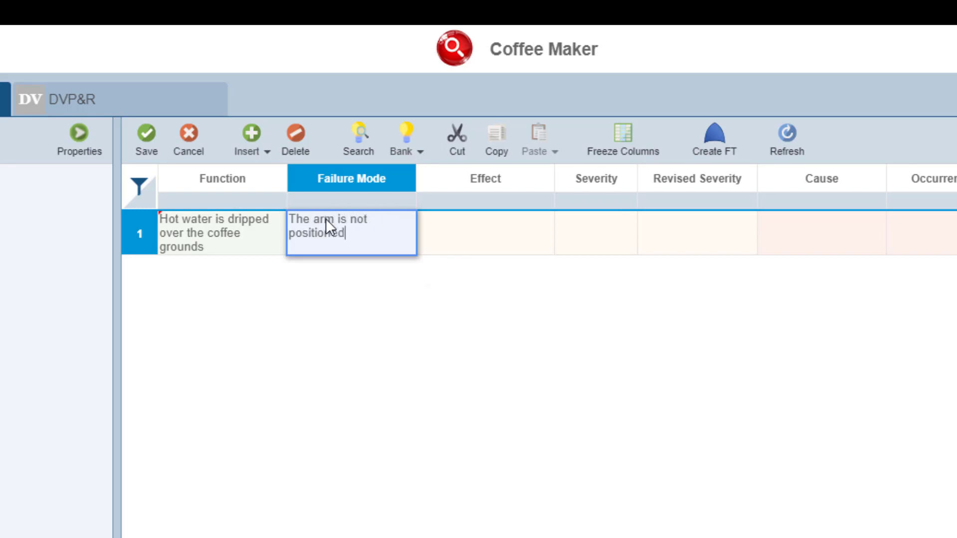
type(" over the coffee gr")
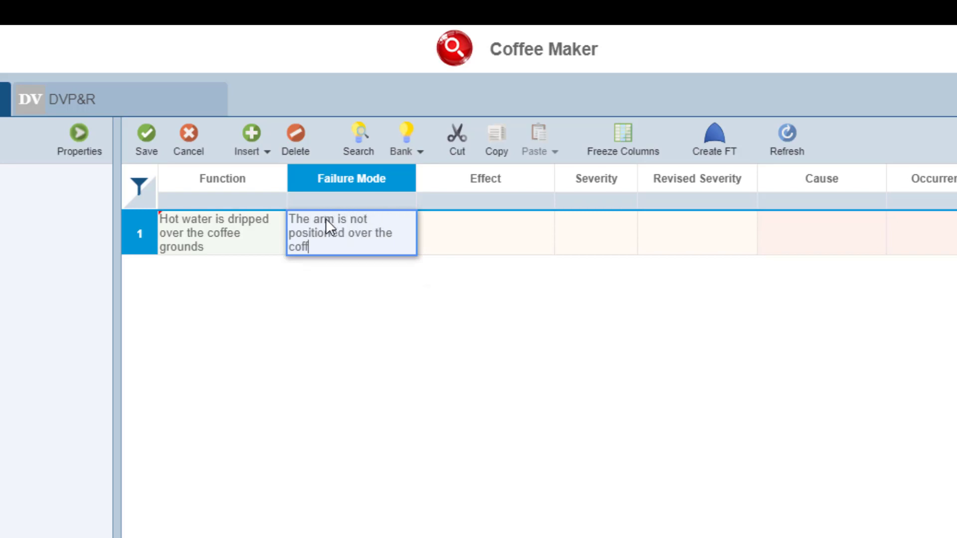
type("ounds")
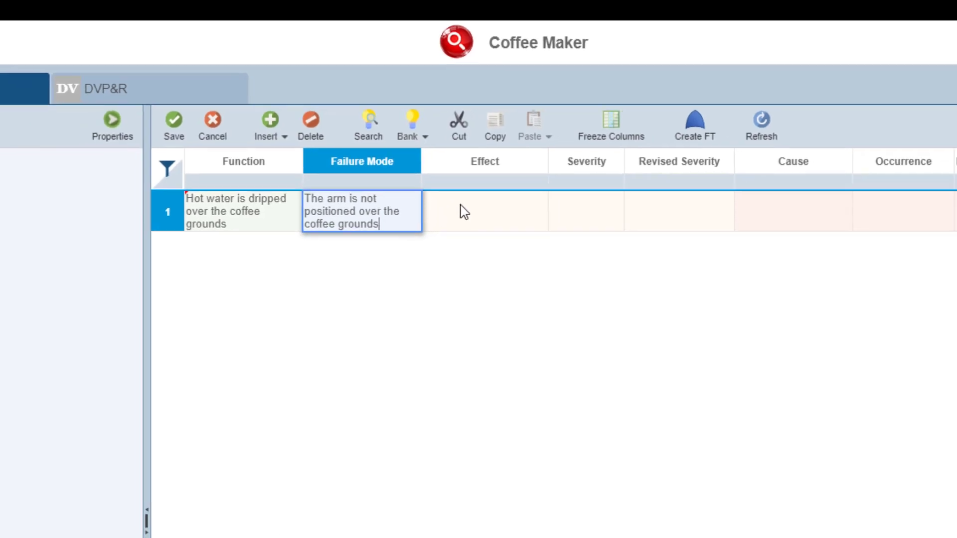
left_click(464, 212)
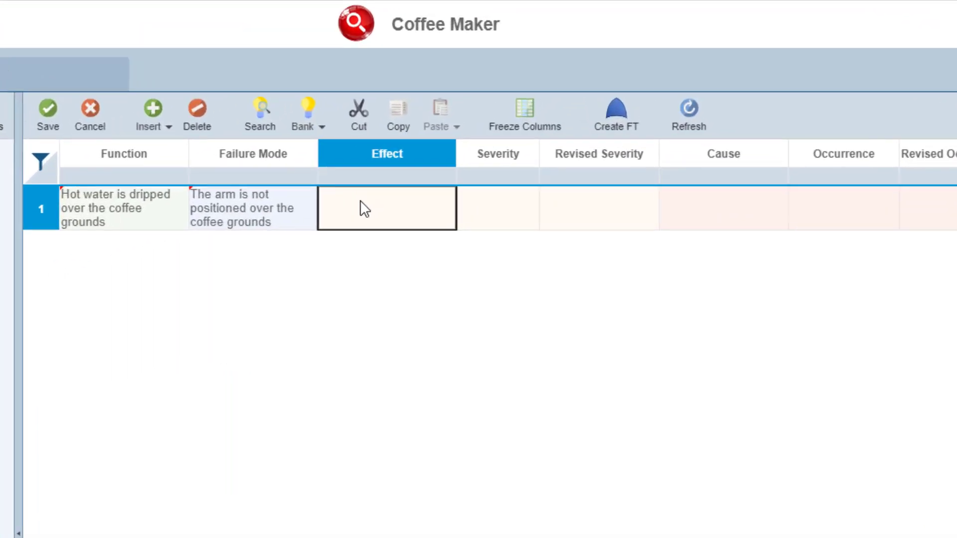
- Enter the effect 'Coffee is not prepared' and rate its Severity as 8
type("Coffee ")
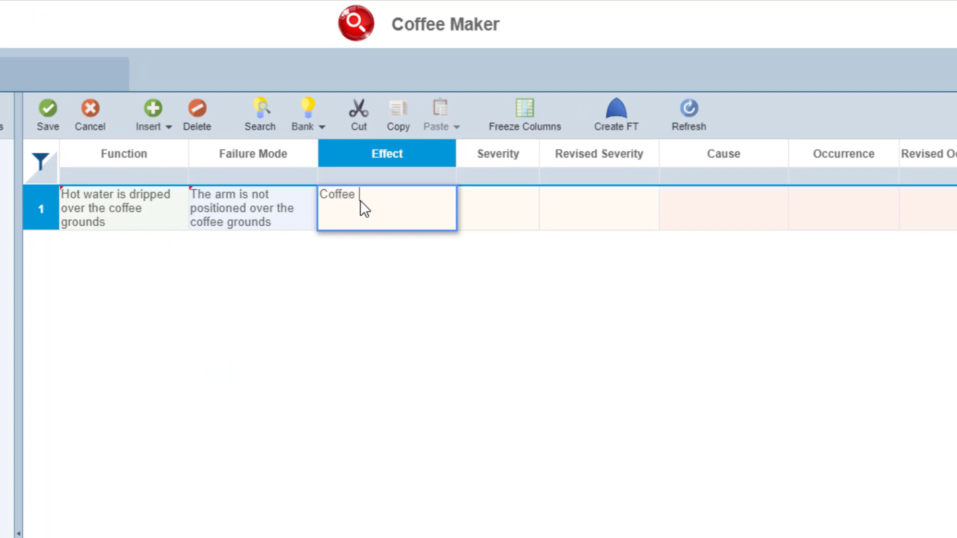
type("is not prepared")
left_click(498, 207)
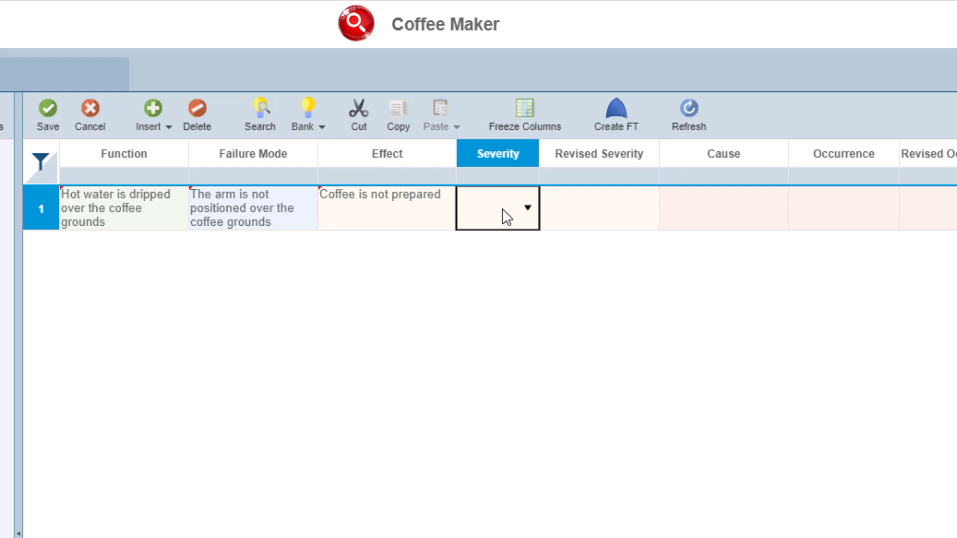
left_click(528, 209)
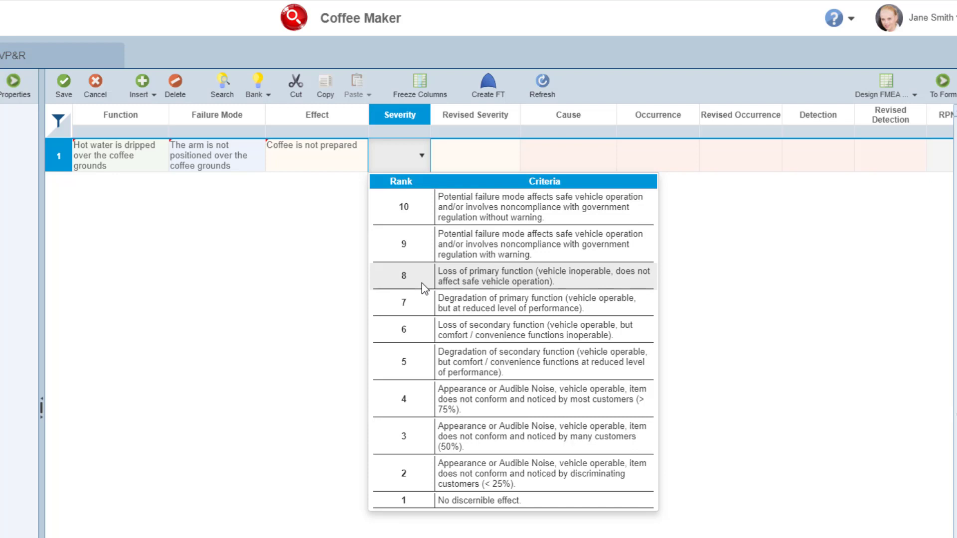
left_click(422, 283)
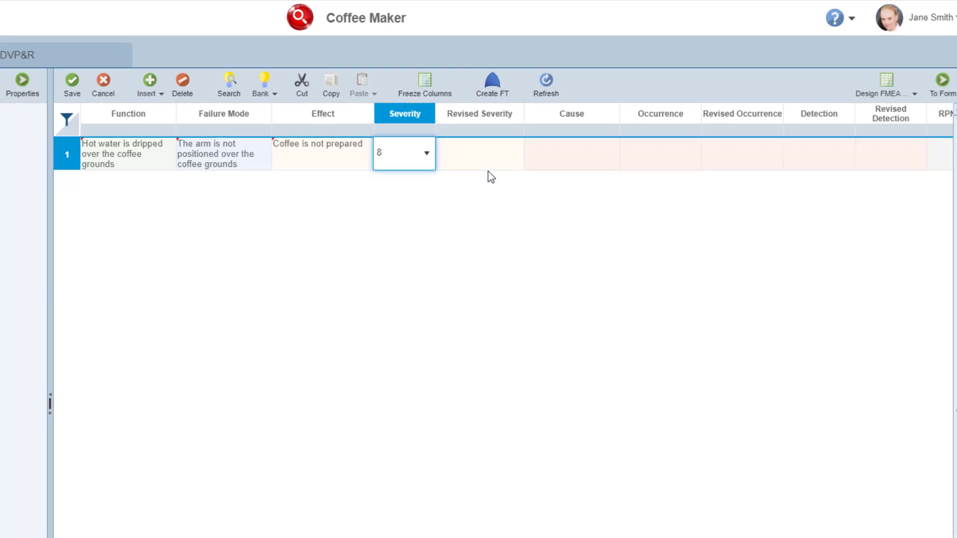
left_click(575, 134)
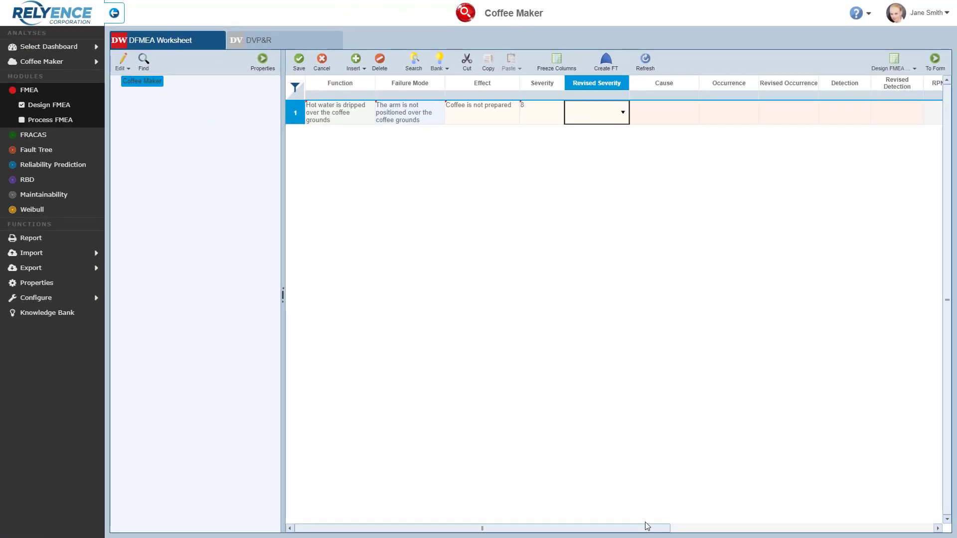
left_click_drag(647, 526, 695, 531)
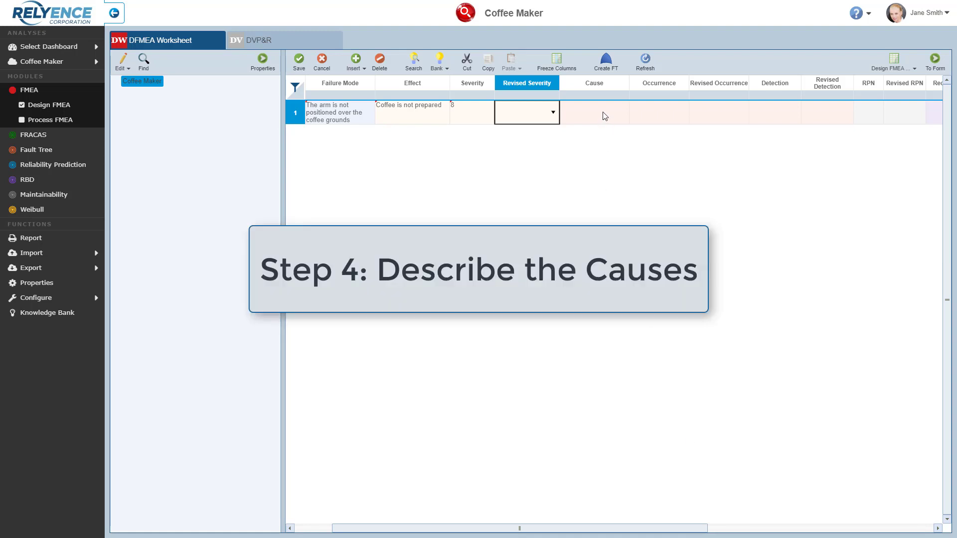
- Enter the cause 'User did not move arm over coffee grounds before turning on coffee maker'
left_click(604, 115)
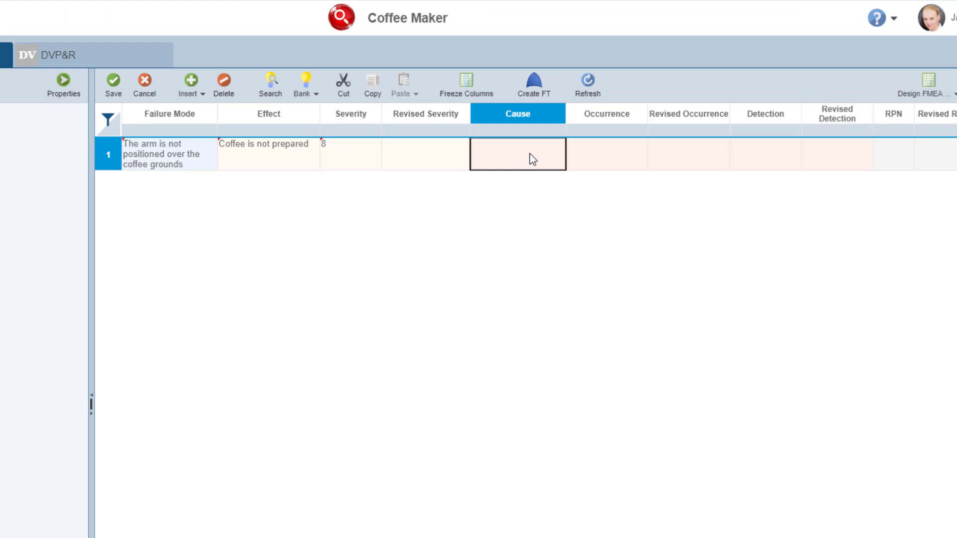
type("User did not move arm over coff")
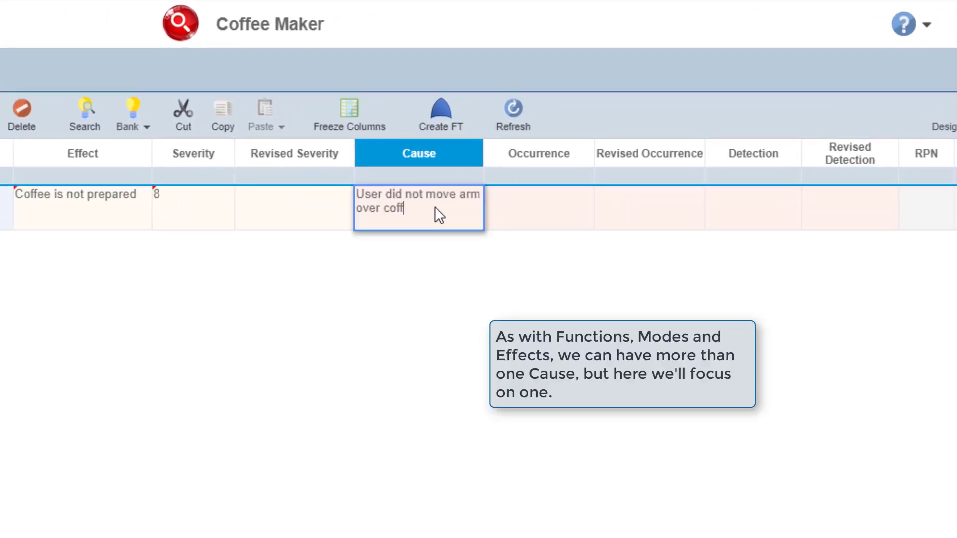
type("ee grounds before turning on coffee maker")
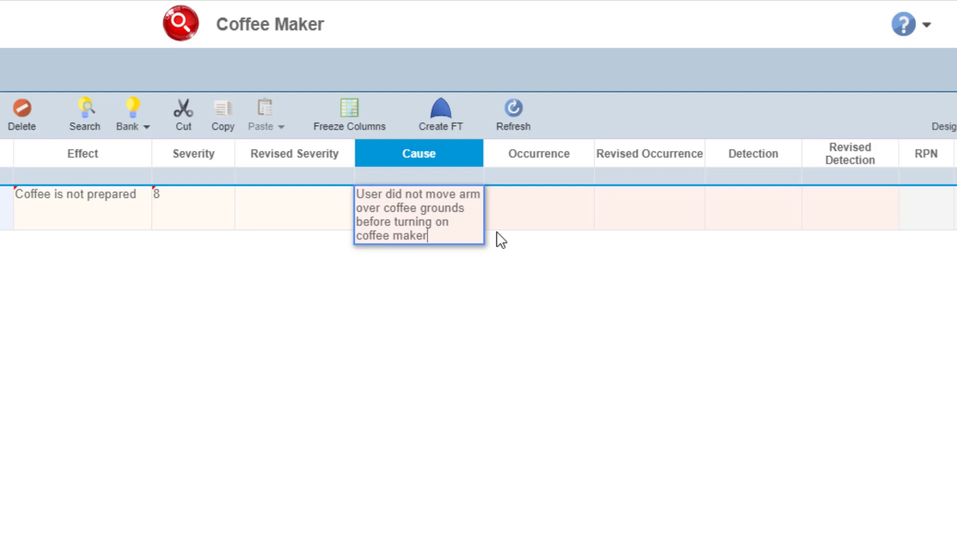
left_click(559, 214)
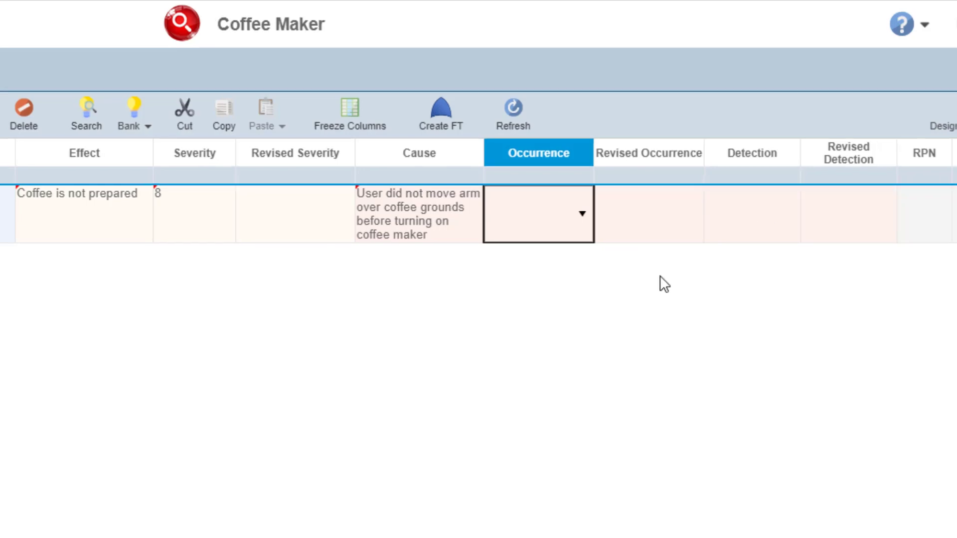
- Rate the cause's Occurrence as 5 and Detection as 10
left_click(585, 218)
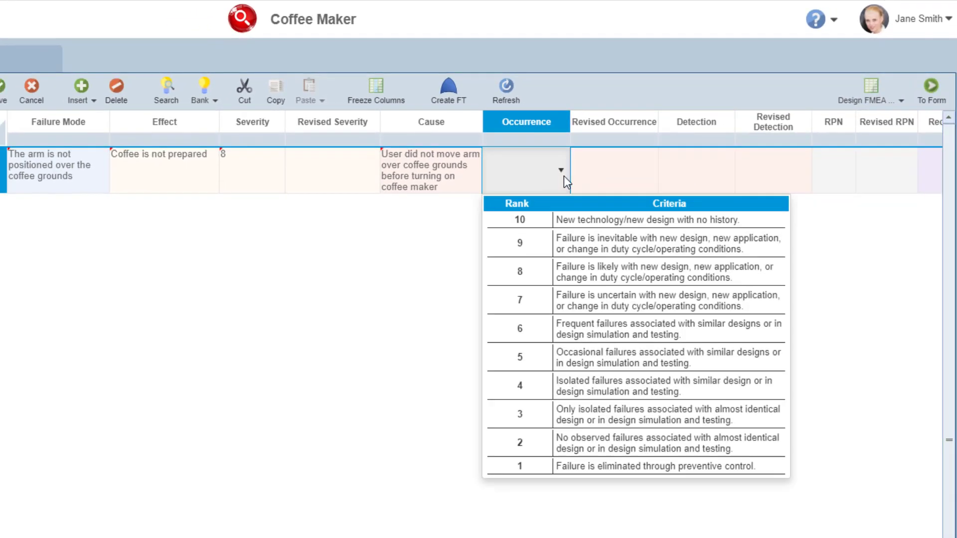
left_click(552, 367)
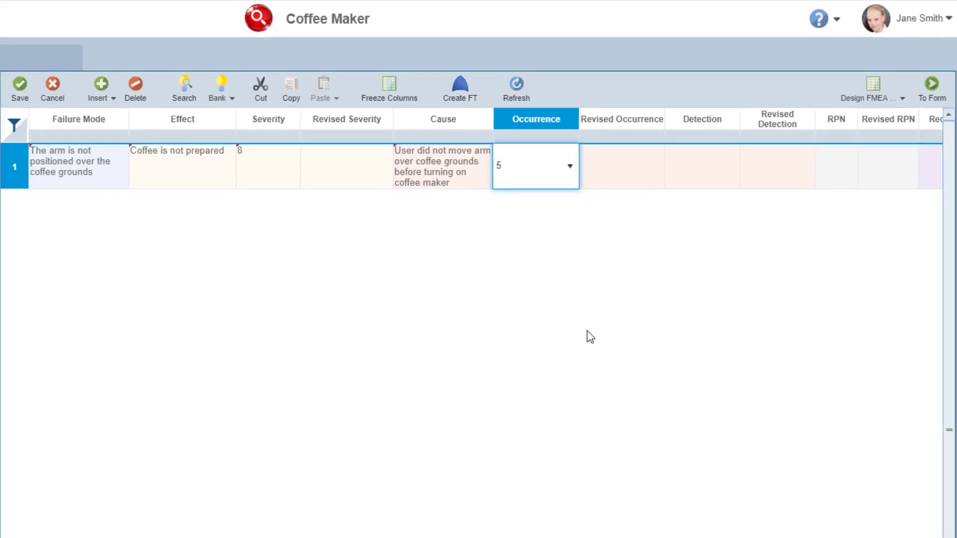
left_click(770, 140)
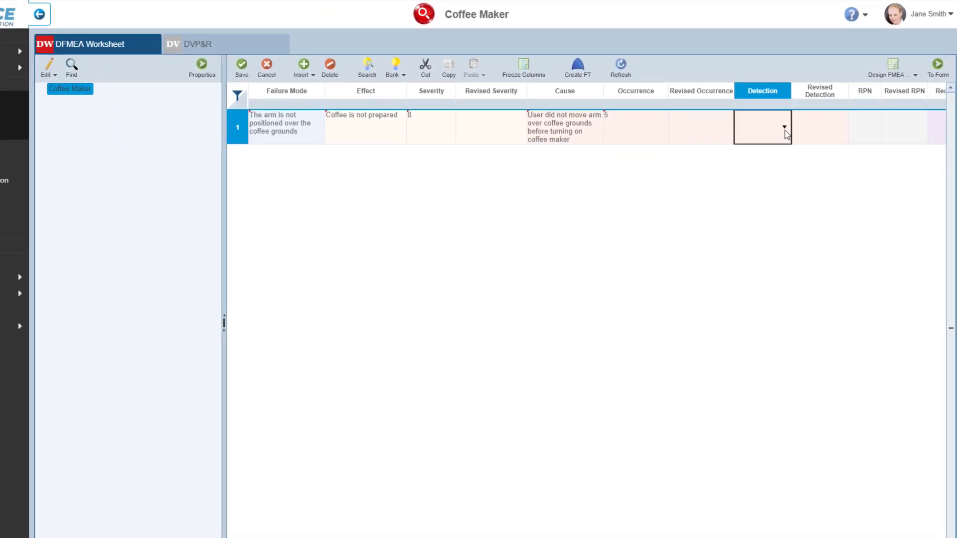
left_click(784, 129)
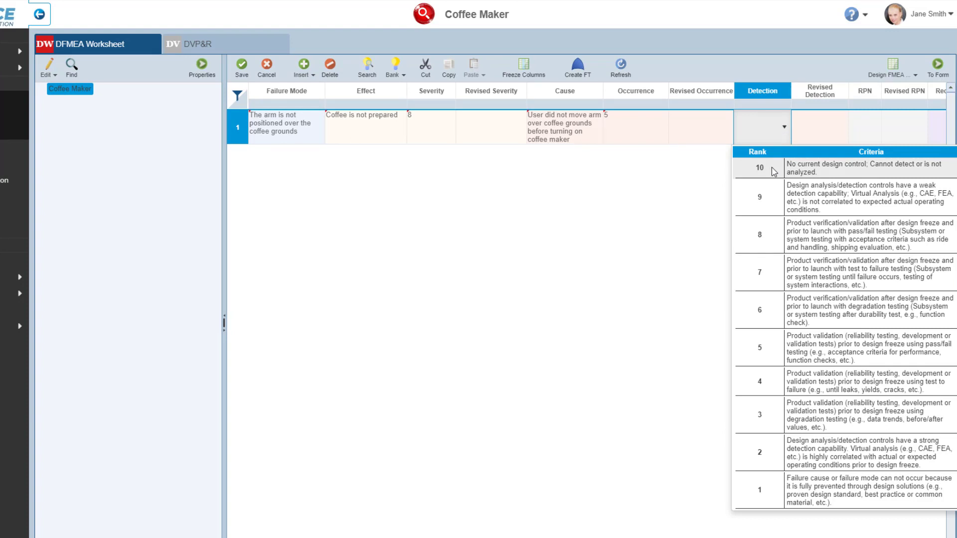
left_click(774, 172)
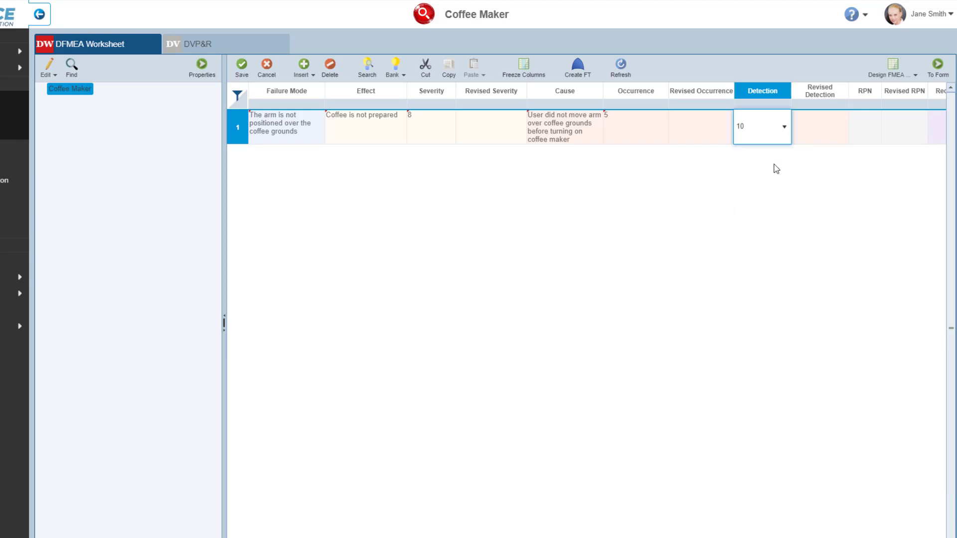
- Commit Detection 10 so row 1's RPN calculates to 400
left_click(813, 137)
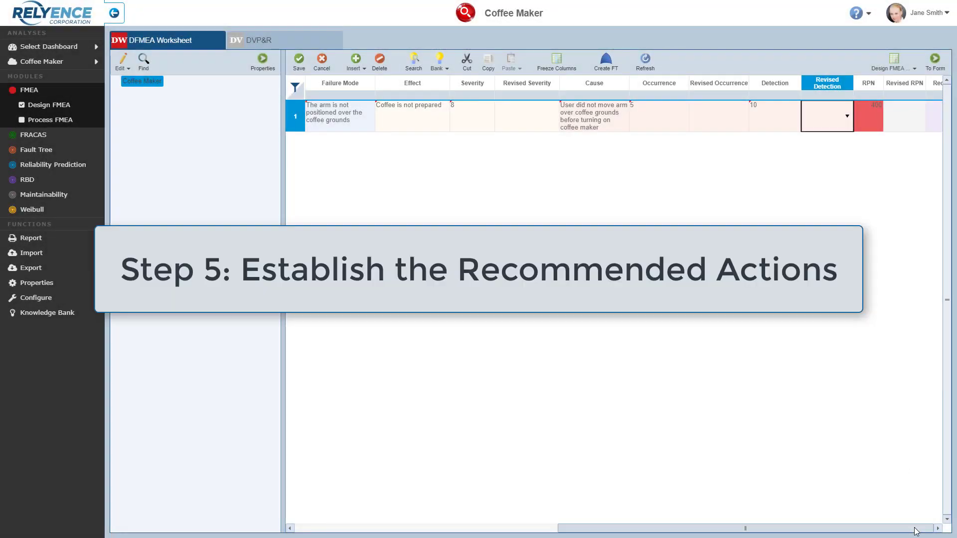
- Enter the Recommended Action 'Update lid design to include a flat piece of plastic that pushes arm into place when closed'
scroll(800, 404, "right", 5)
left_click(594, 121)
type("Update")
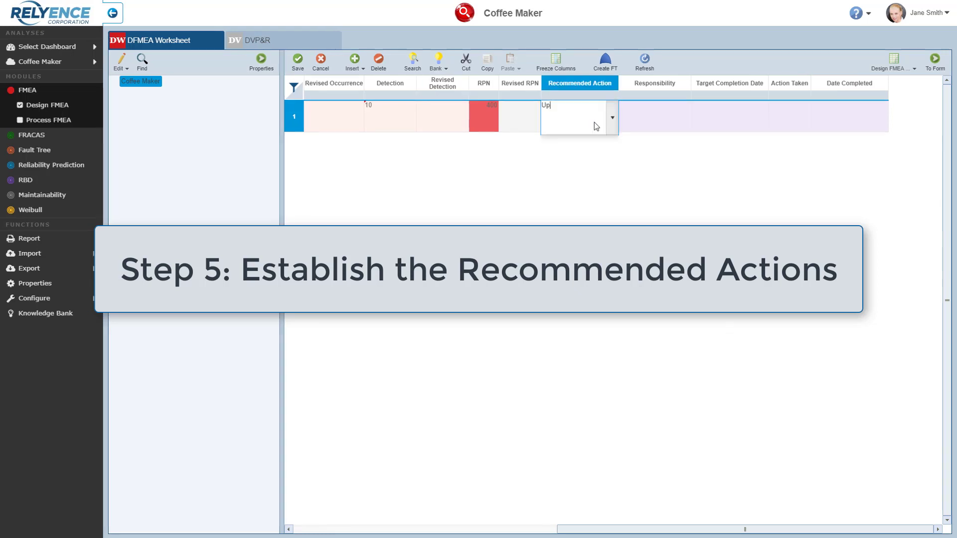
type(" lid design to ")
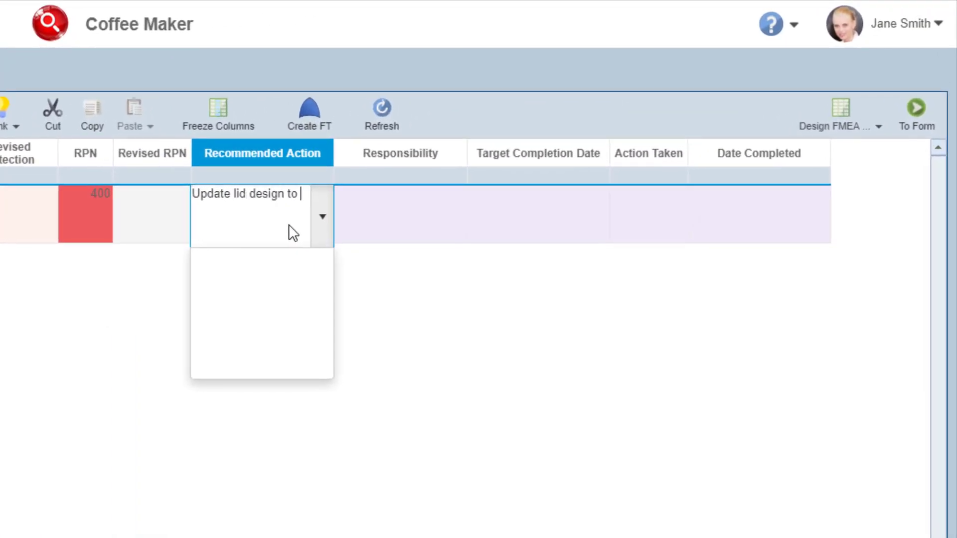
type("include a flat piece of plastic")
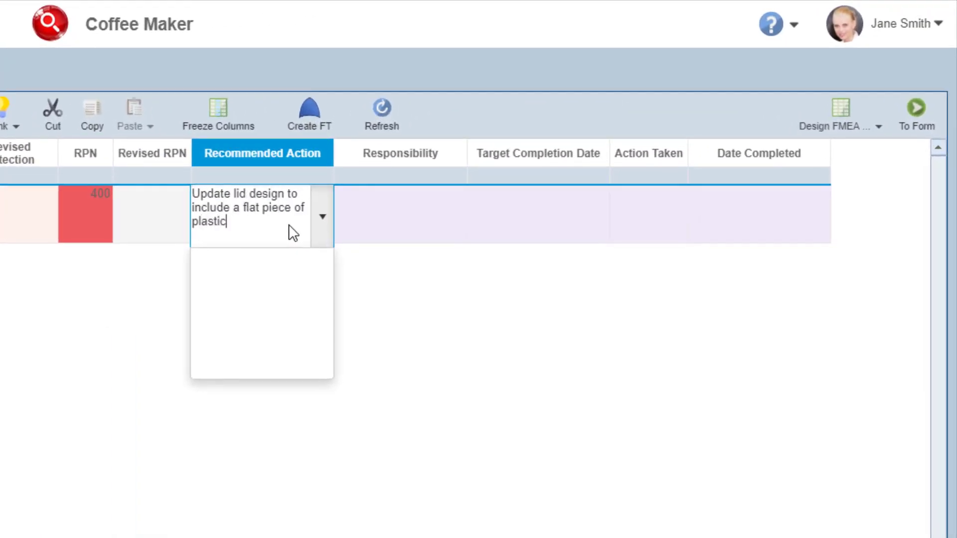
type(" that pushes arm into place ")
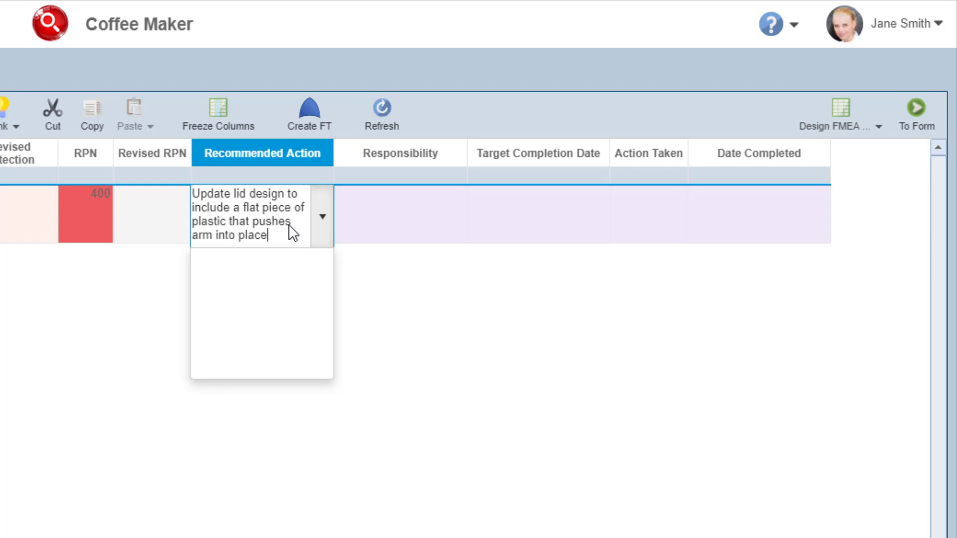
type("when the lid is closed")
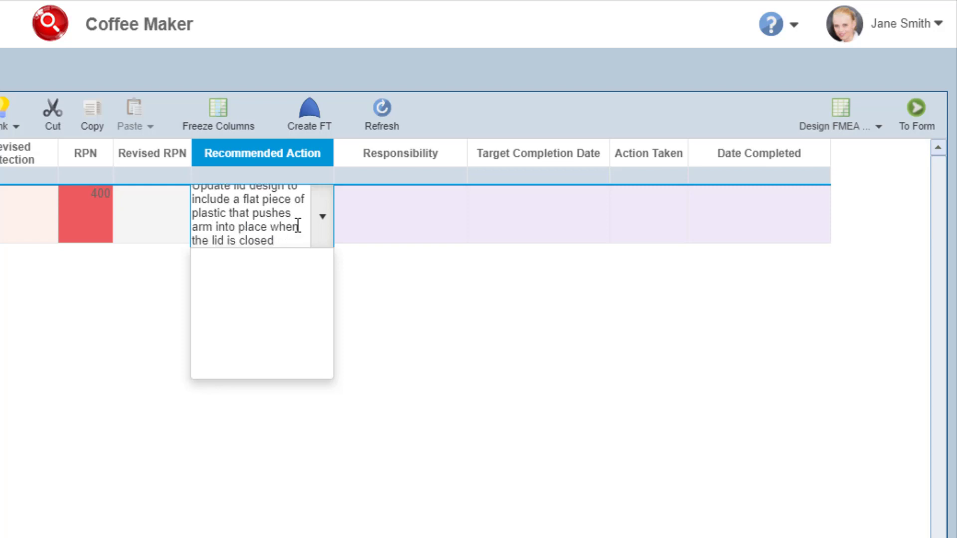
- Enter the responsible person's name and set the Target Completion Date to 6/23/2019
left_click(391, 211)
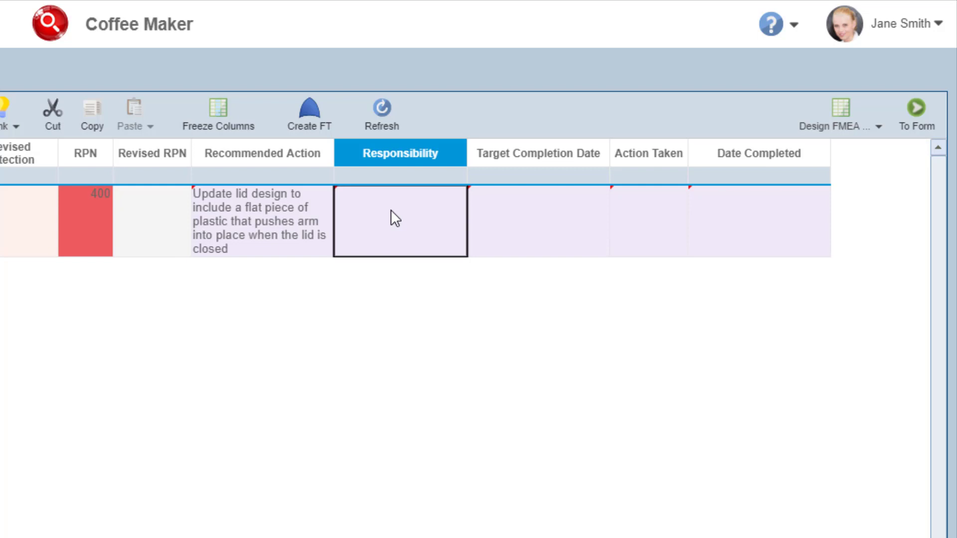
left_click(391, 210)
type("Jane Smi")
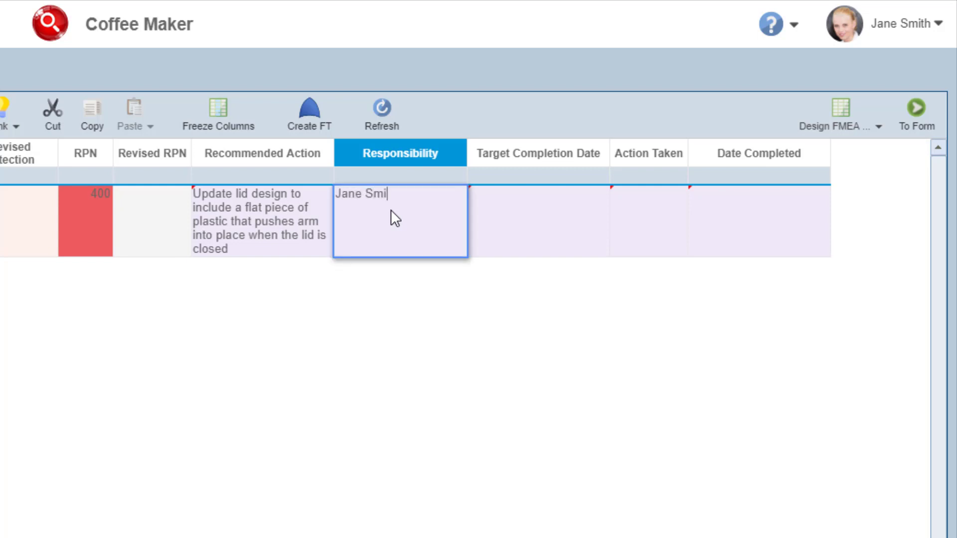
type("th")
left_click(511, 235)
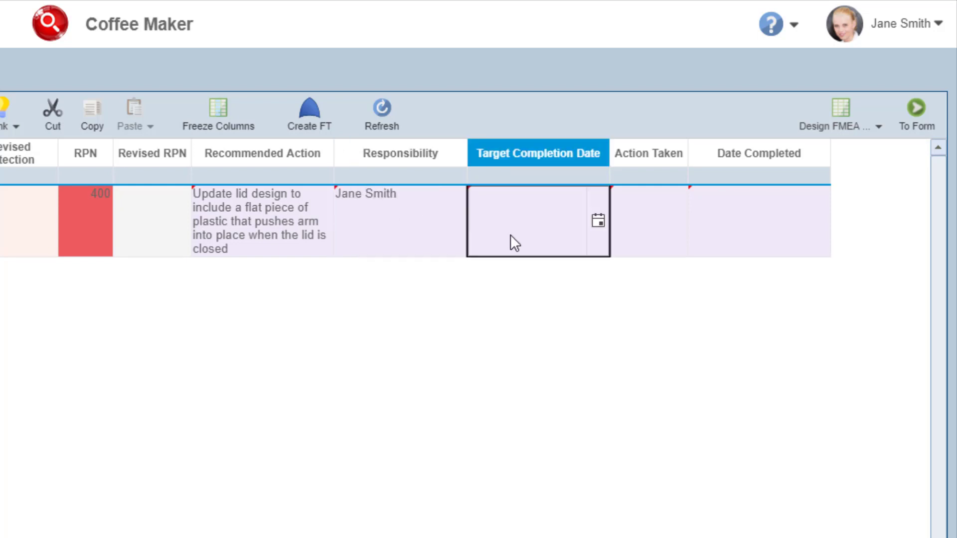
left_click(597, 233)
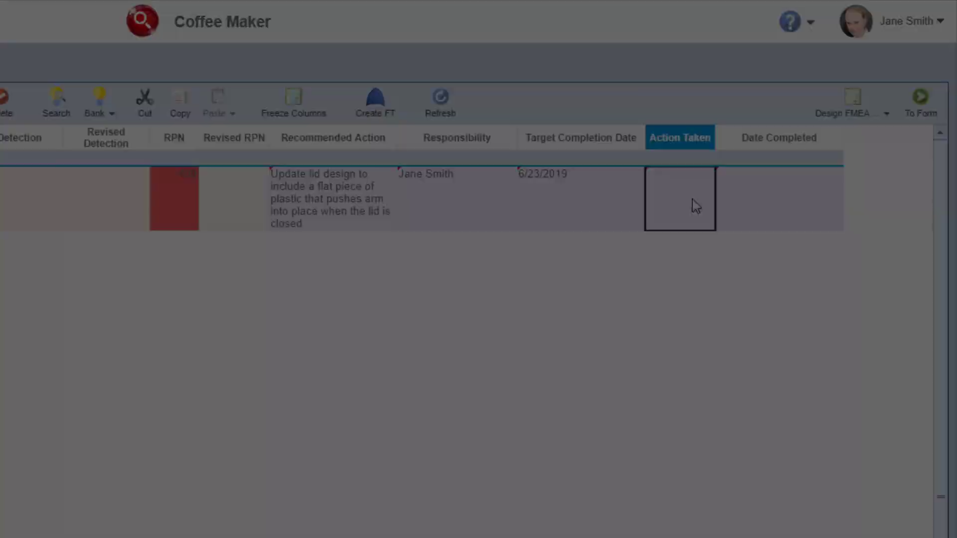
- Record Action Taken 'Flat piece of plastic added to lid that lines up with movable arm when closed', completed 6/23/2019
type("Flat ")
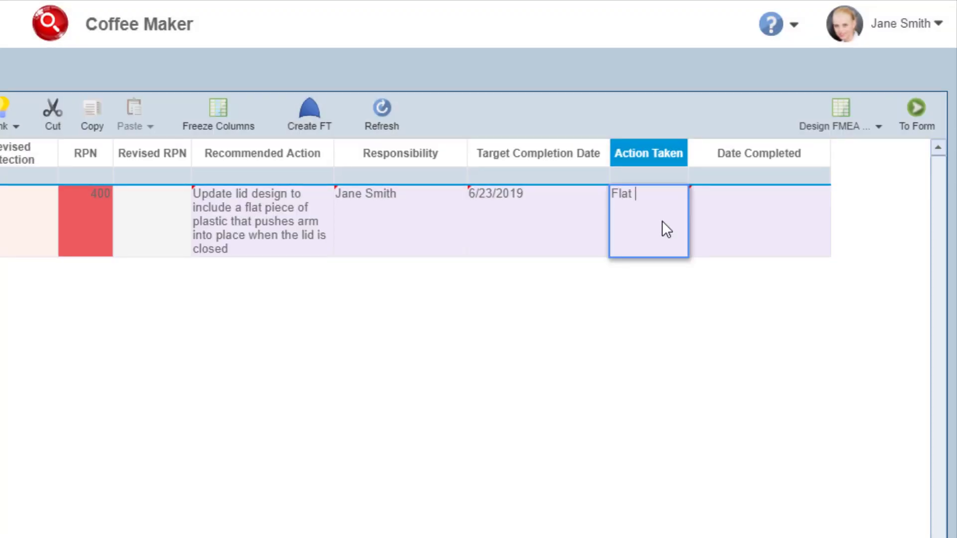
type("piece of plastic a")
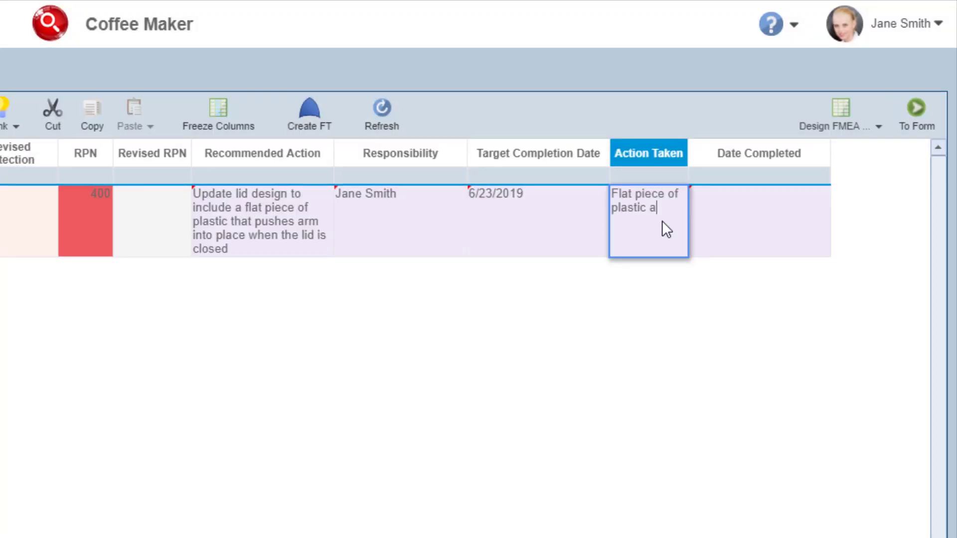
type("dded to lid that lines up ")
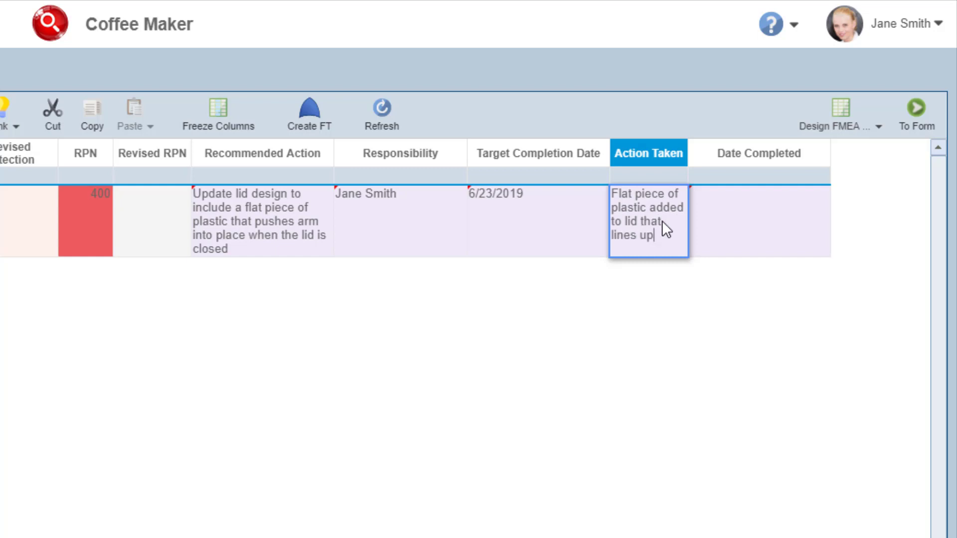
type("with movable arm ")
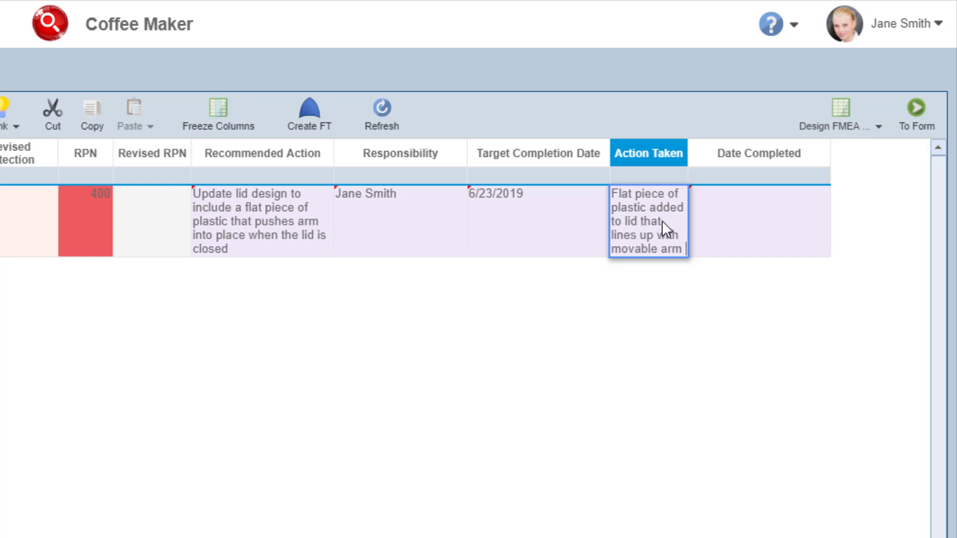
type("when closed")
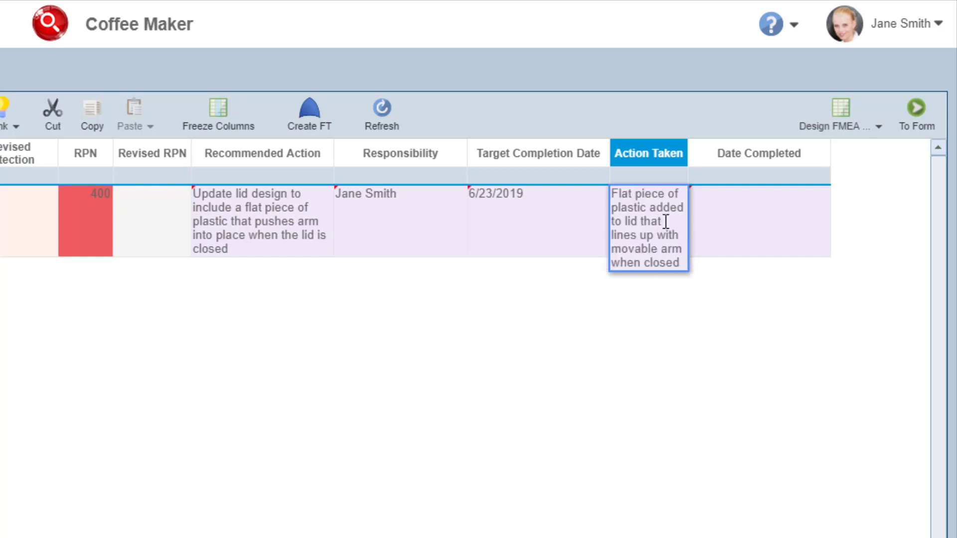
left_click(743, 221)
left_click(819, 228)
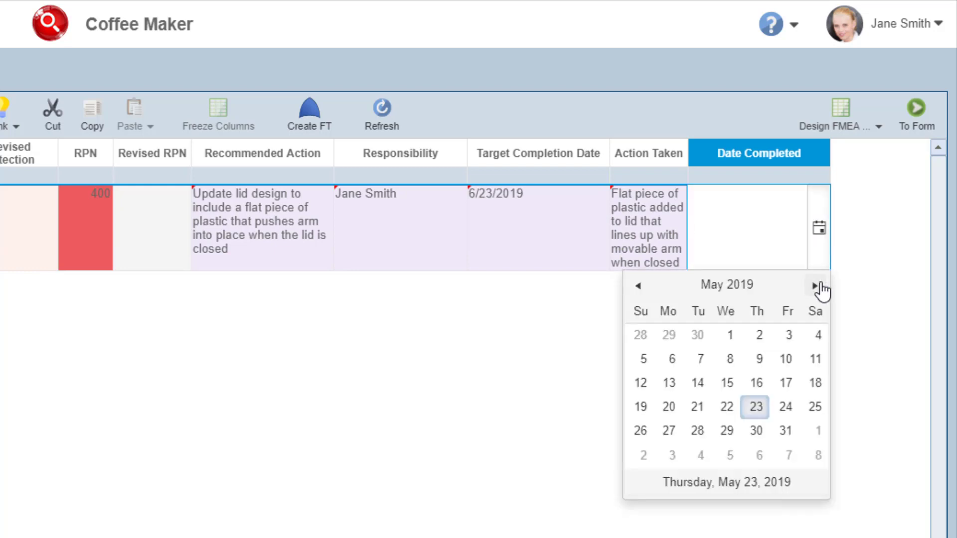
left_click(817, 286)
left_click(639, 430)
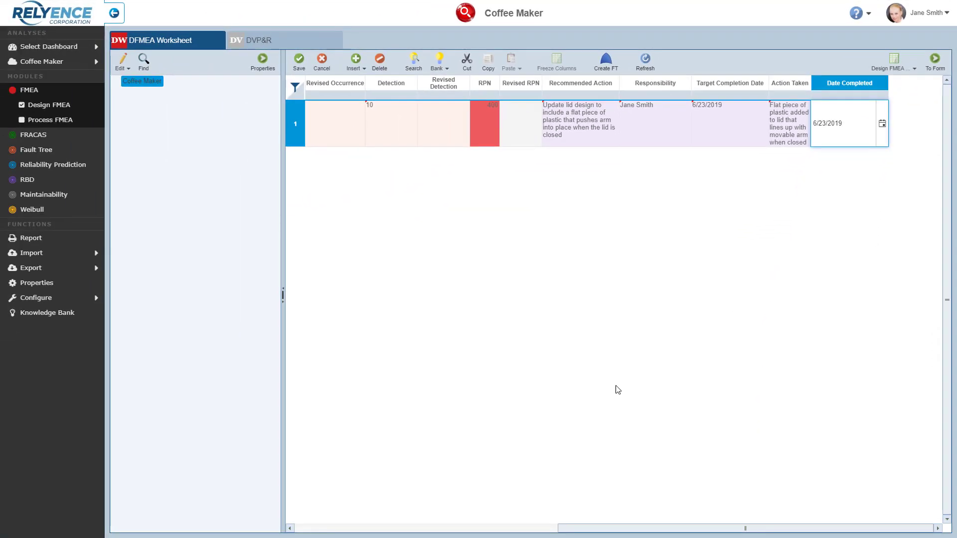
- Set row 1's Revised Severity to rank 8
left_click_drag(497, 532, 642, 532)
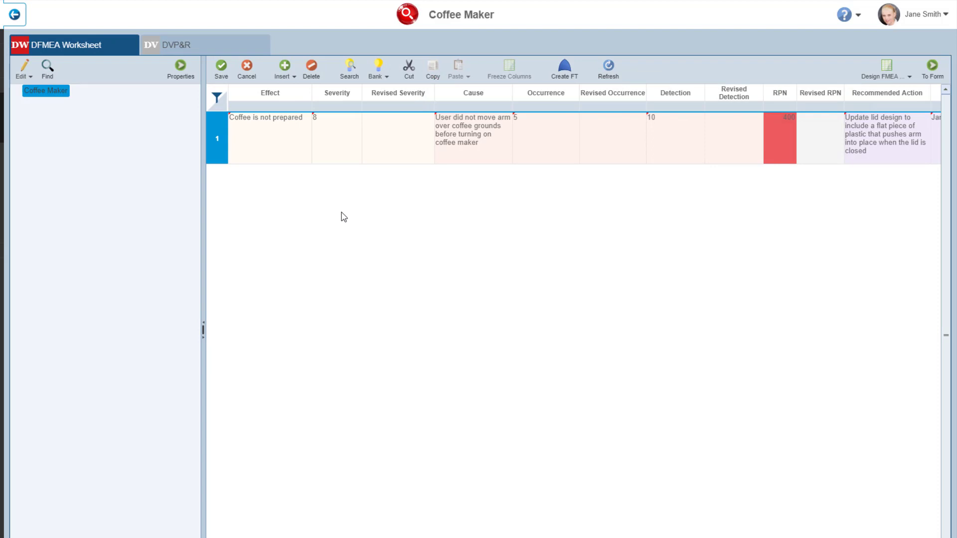
left_click(432, 152)
left_click(431, 152)
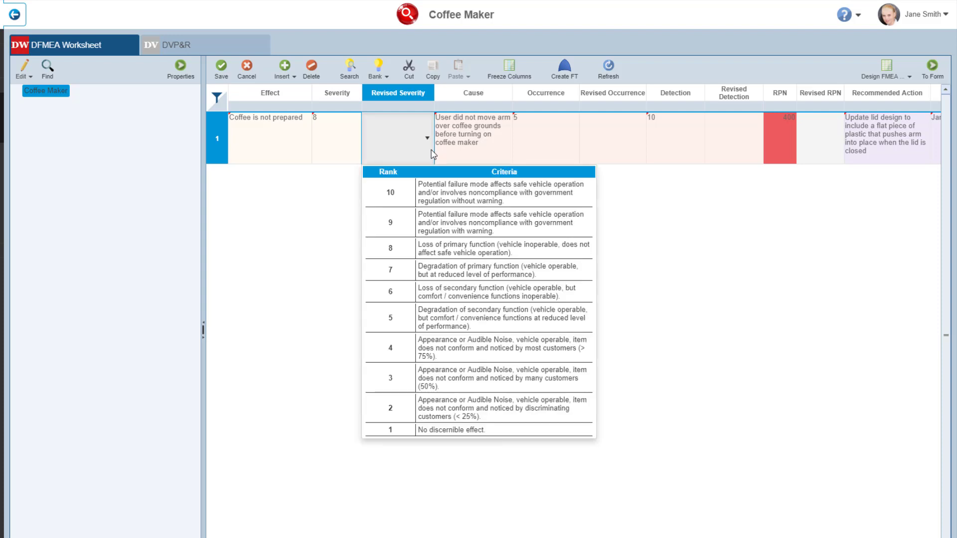
left_click(405, 253)
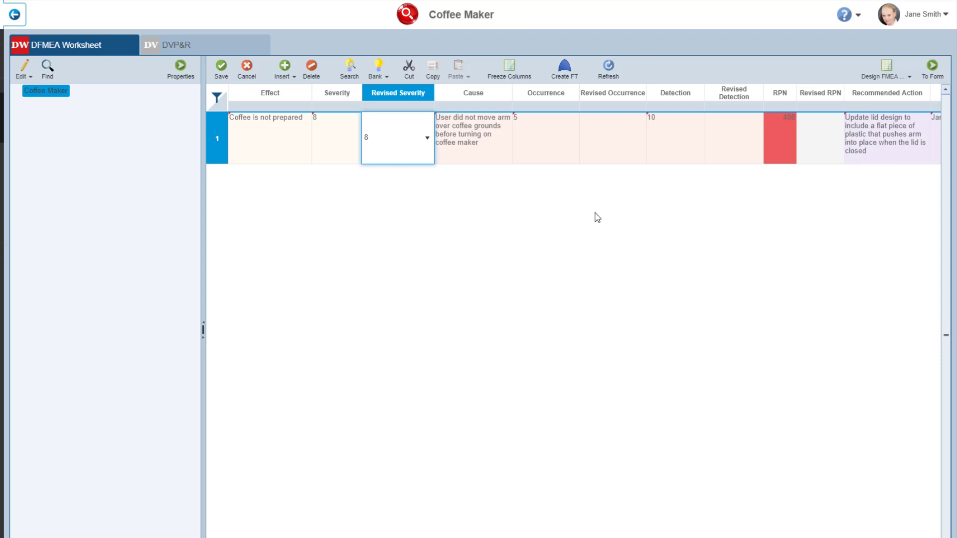
- Set the Revised Occurrence to rank 1
left_click(640, 149)
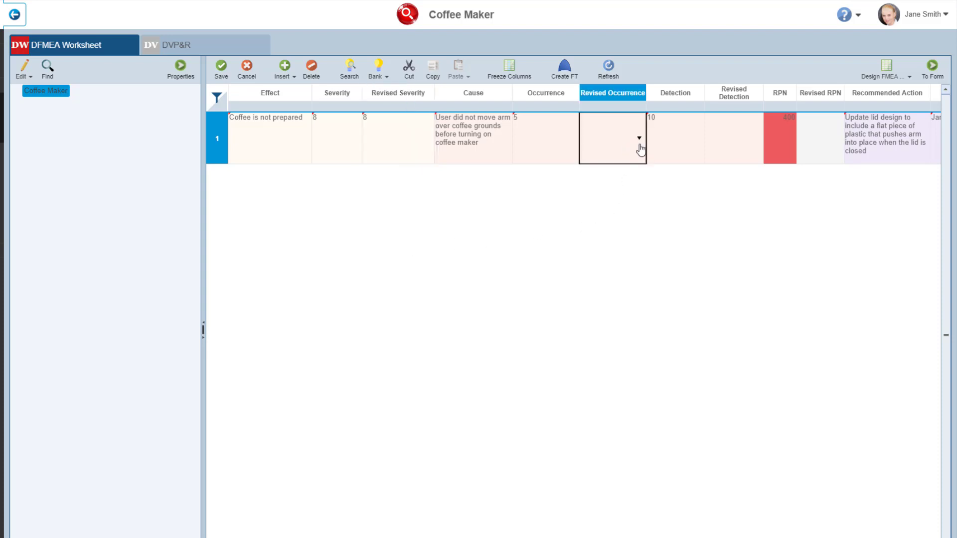
left_click(641, 149)
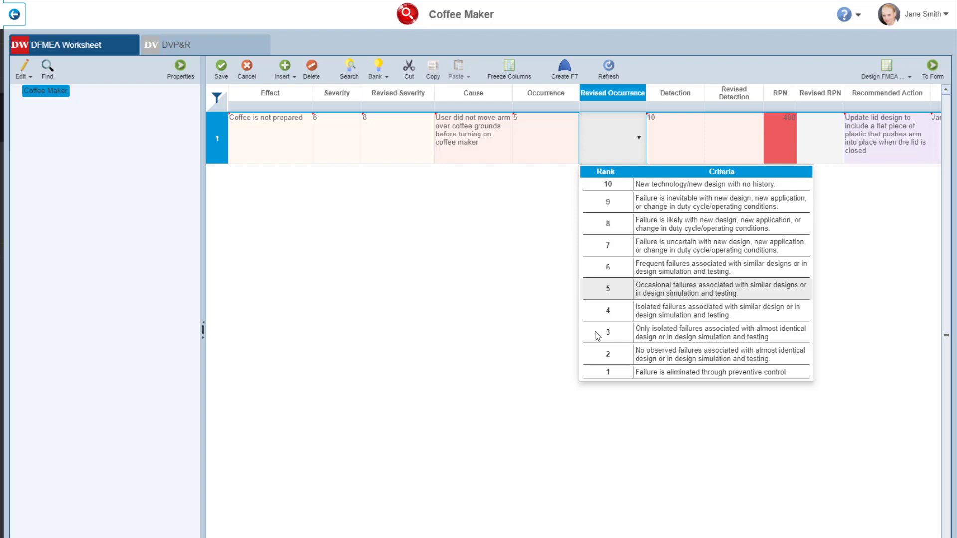
left_click(623, 377)
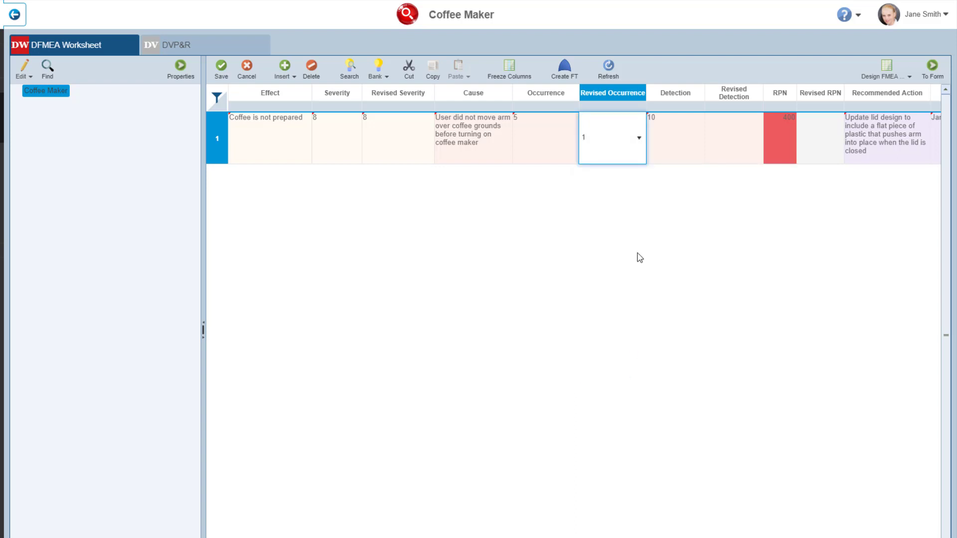
left_click(754, 143)
left_click(756, 140)
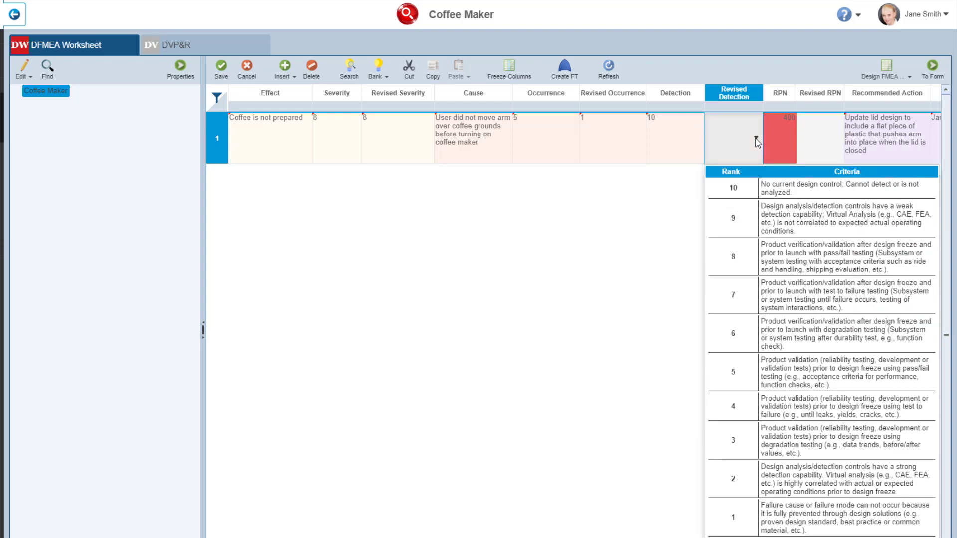
- Set the Revised Detection to 10, giving a Revised RPN of 80
left_click(747, 188)
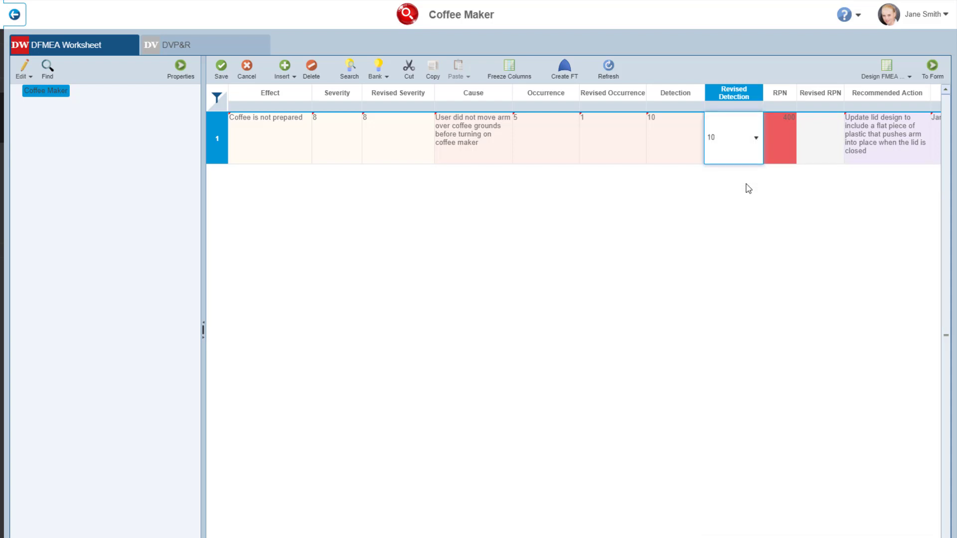
left_click(818, 158)
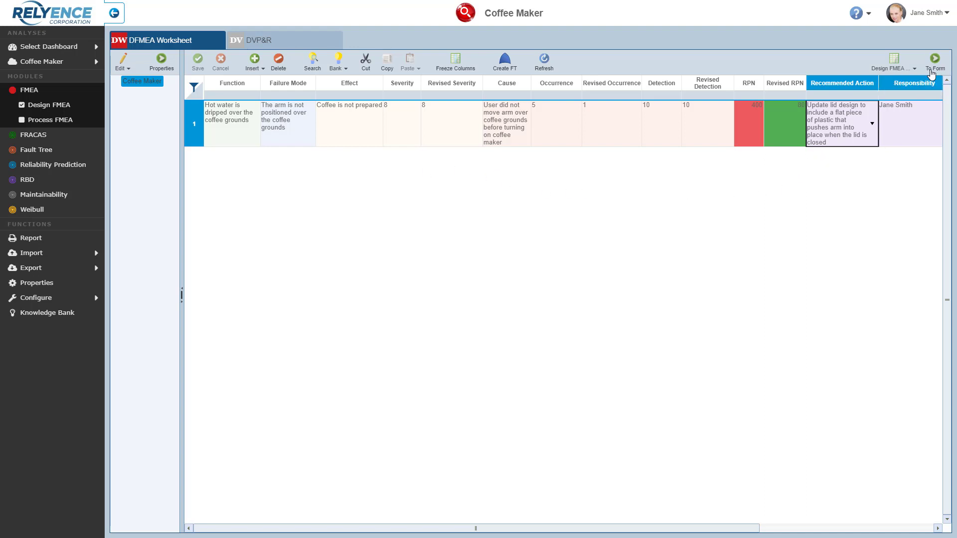
left_click(935, 61)
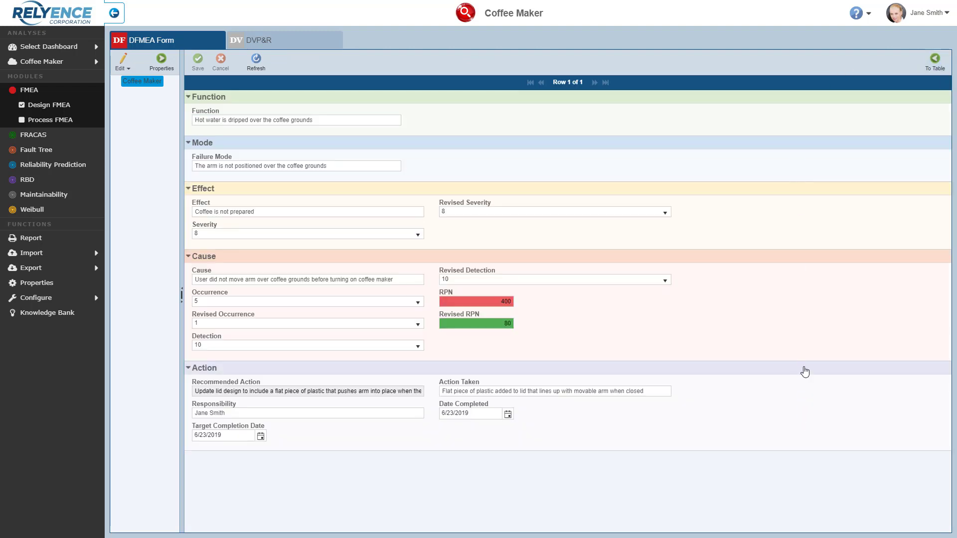
left_click(935, 62)
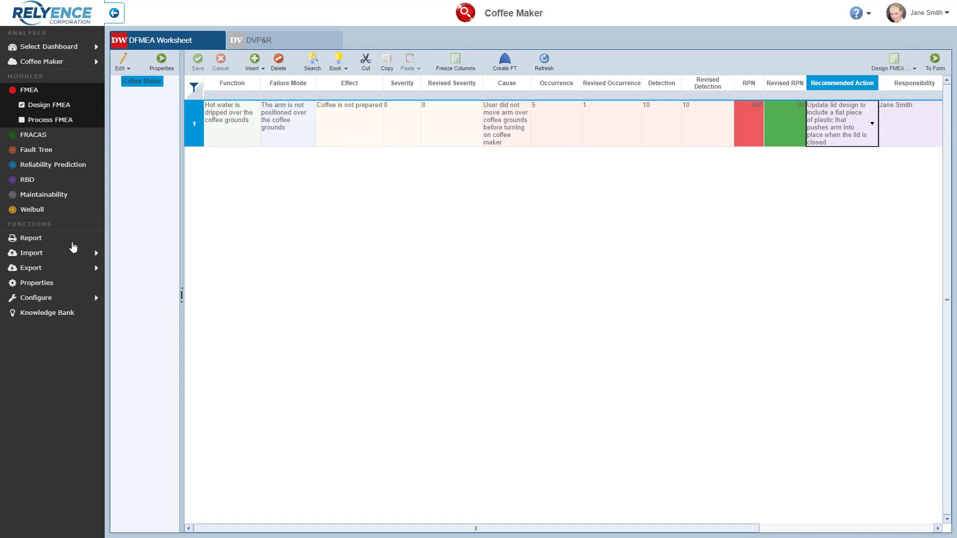
- Generate the 'DFMEA Worksheet' report for the current Coffee Maker FMEA
left_click(65, 240)
left_click(600, 146)
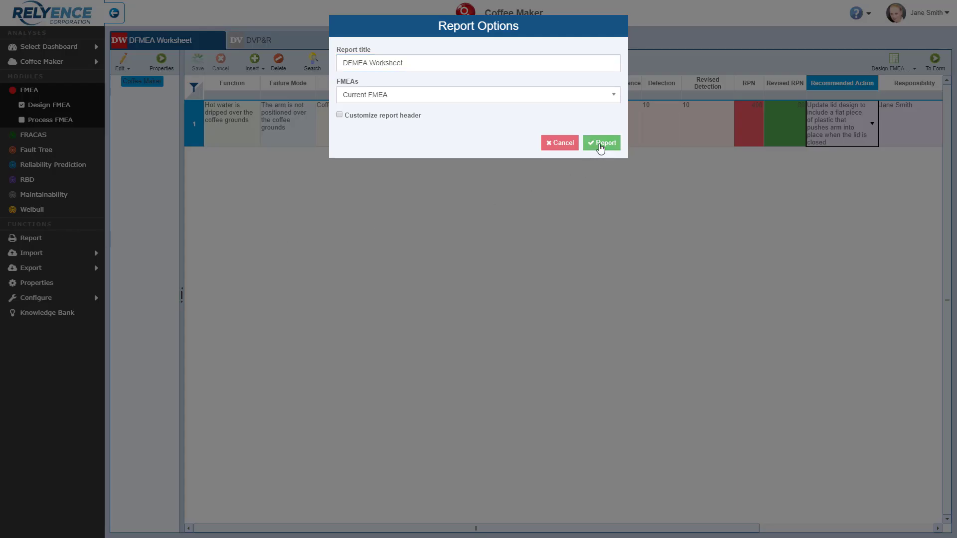